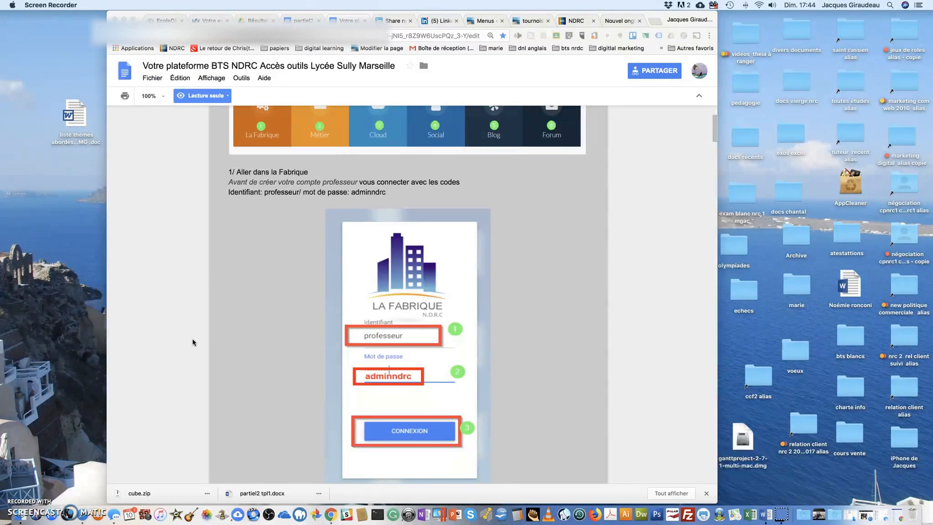
Open the bookmarked NDRC platform home page and enter the BTS Session 2019 area.
scroll(192, 342, "up", 1)
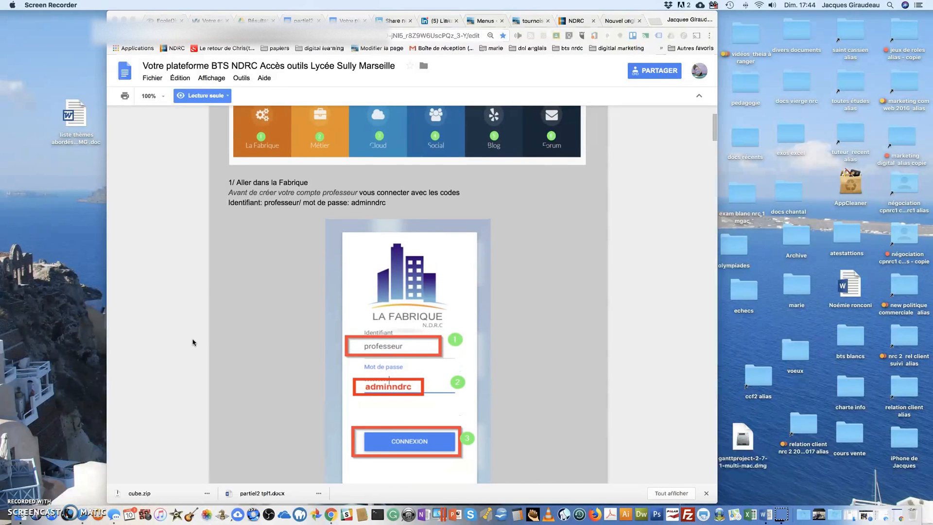
left_click(176, 51)
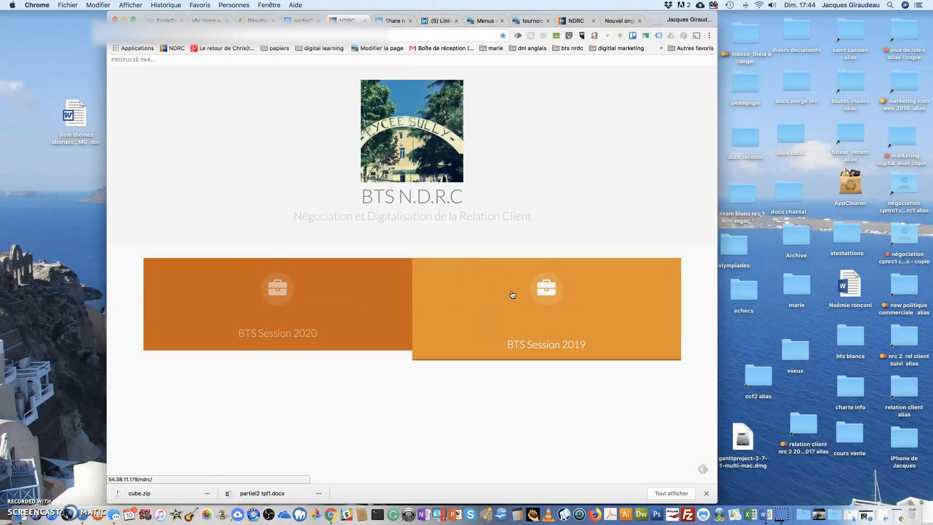
left_click(545, 295)
left_click(548, 295)
left_click(546, 296)
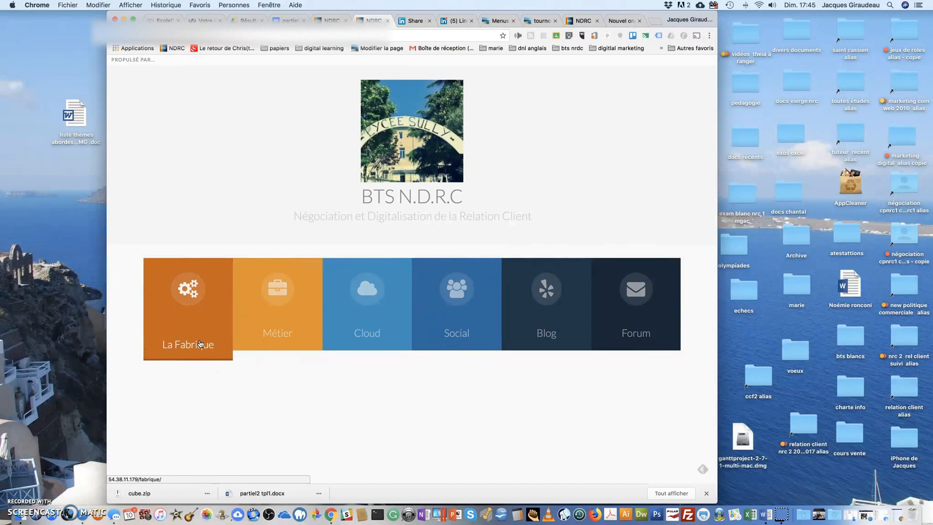
Open La Fabrique and sign in with the saved professeur account.
left_click(187, 298)
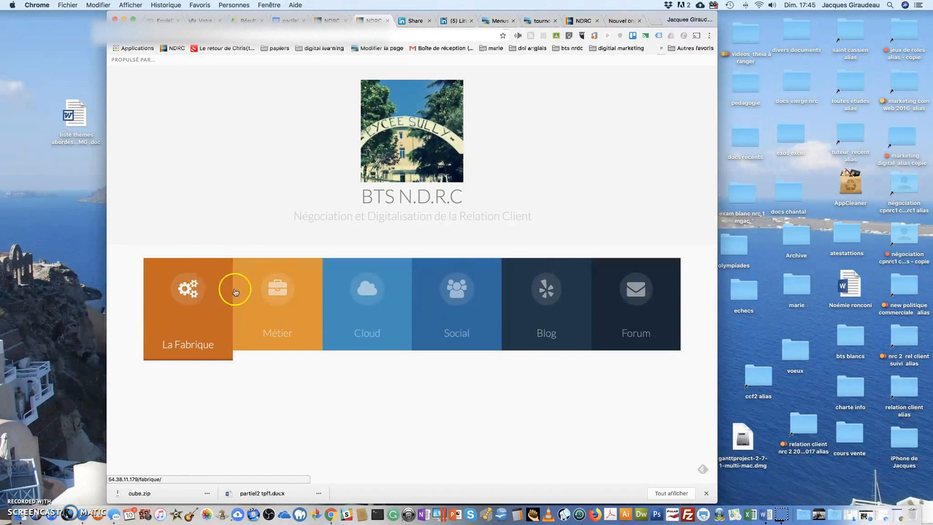
left_click(195, 291)
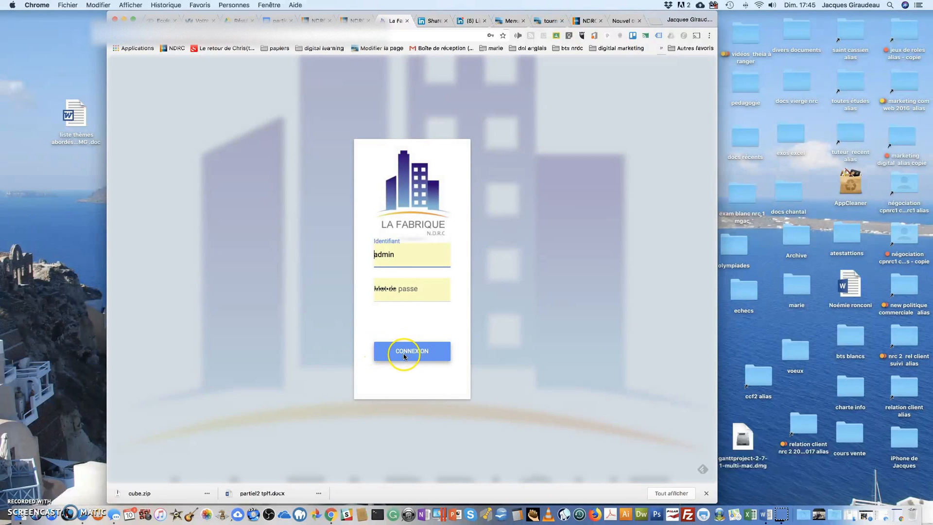
left_click(383, 255)
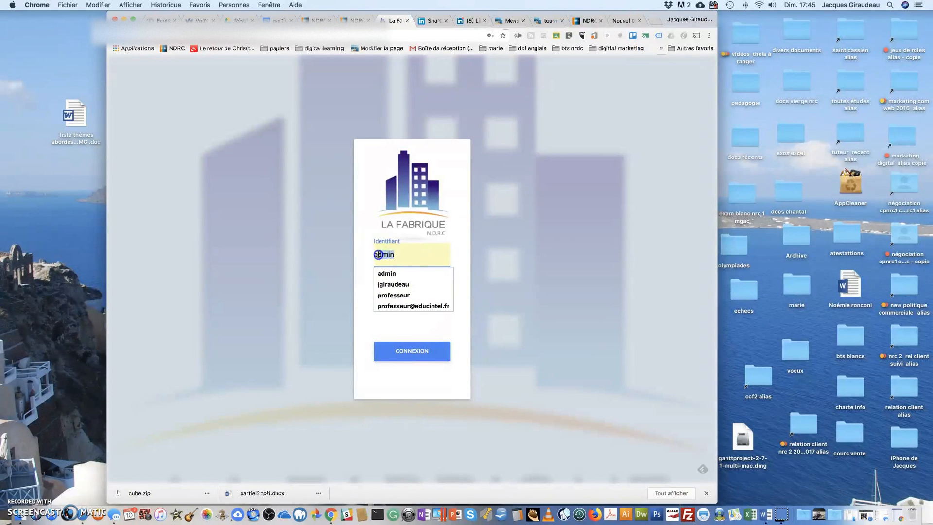
left_click(380, 295)
left_click(399, 358)
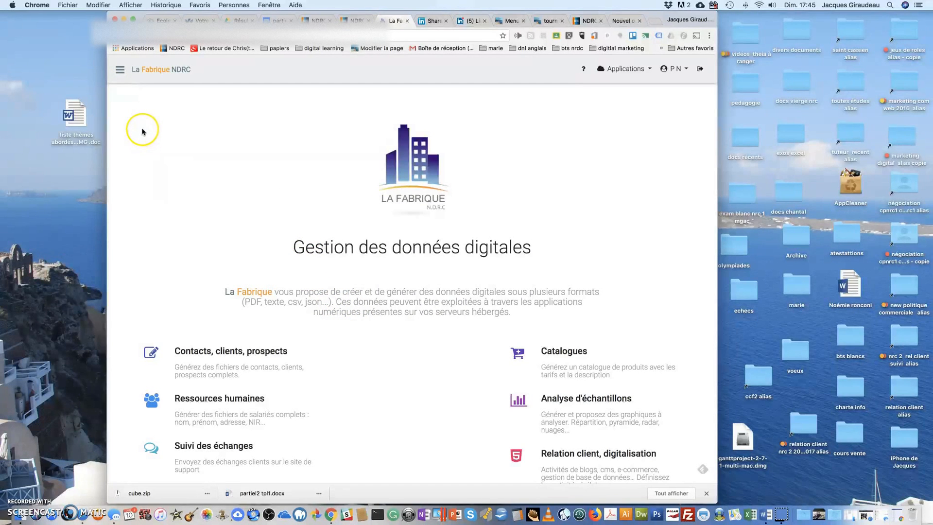
Examine the Paramètrages, Mautic and Rando sections of La Fabrique, and view Rando's Relation BtoC client creation page.
left_click(120, 73)
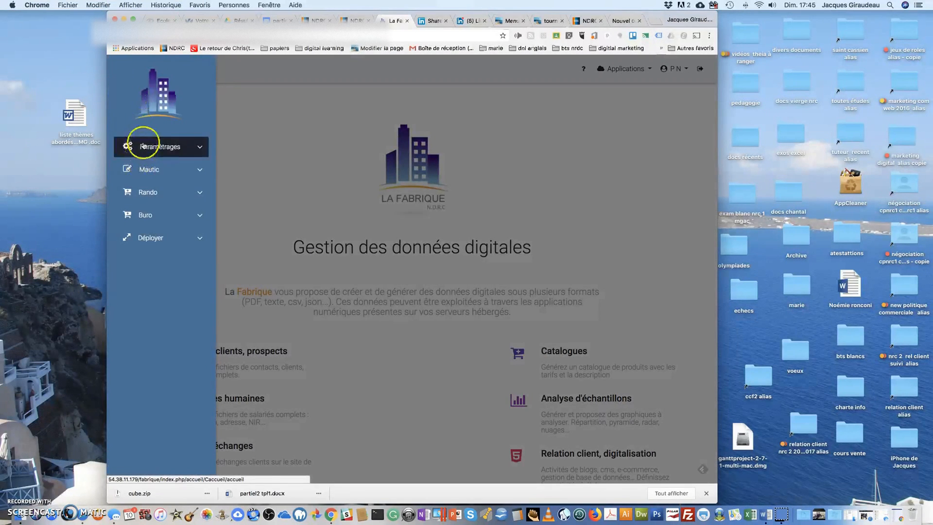
left_click(199, 146)
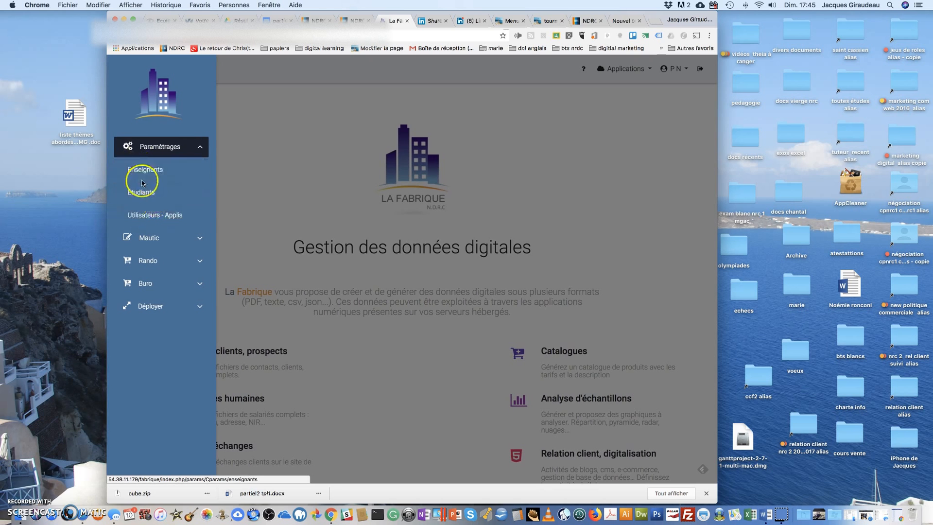
left_click(198, 241)
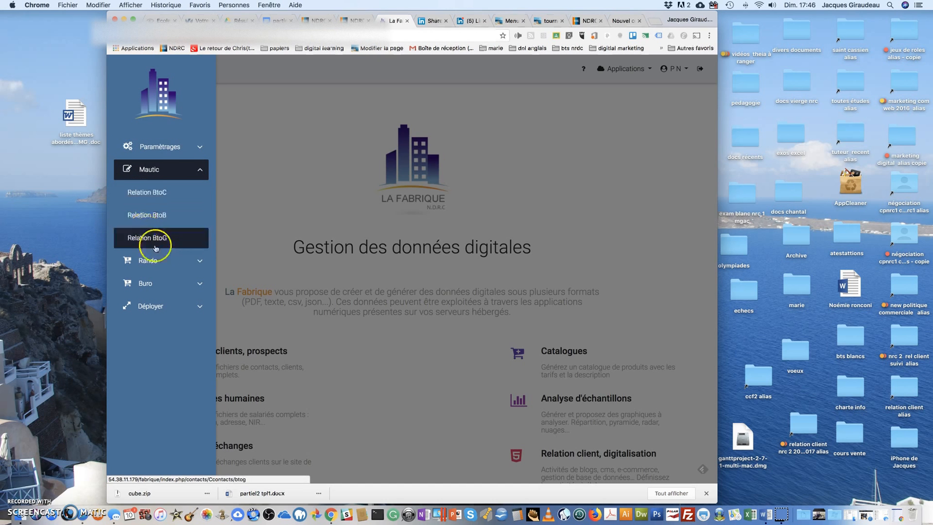
left_click(199, 263)
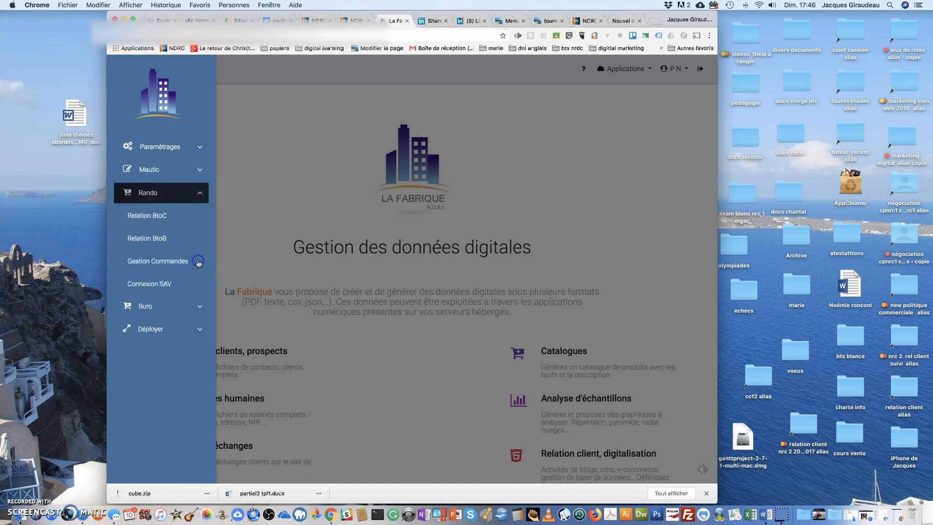
left_click(137, 223)
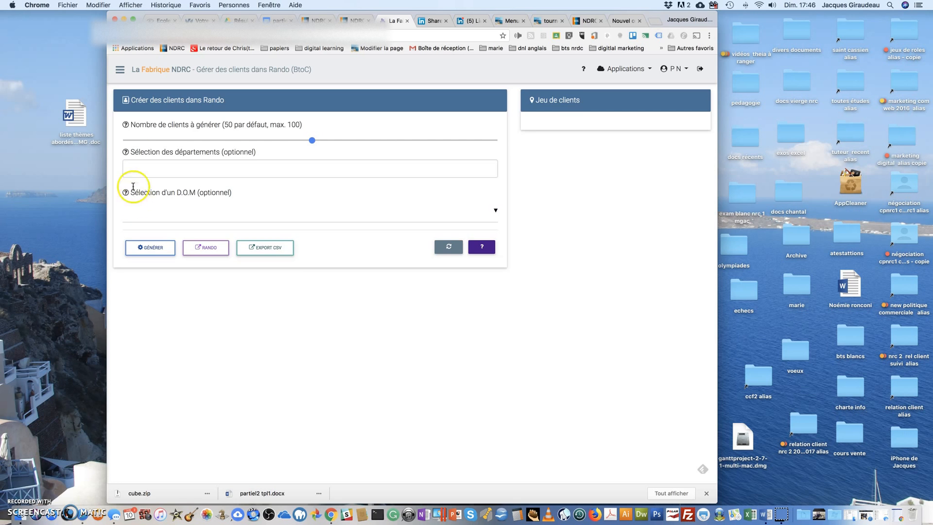
left_click(374, 140)
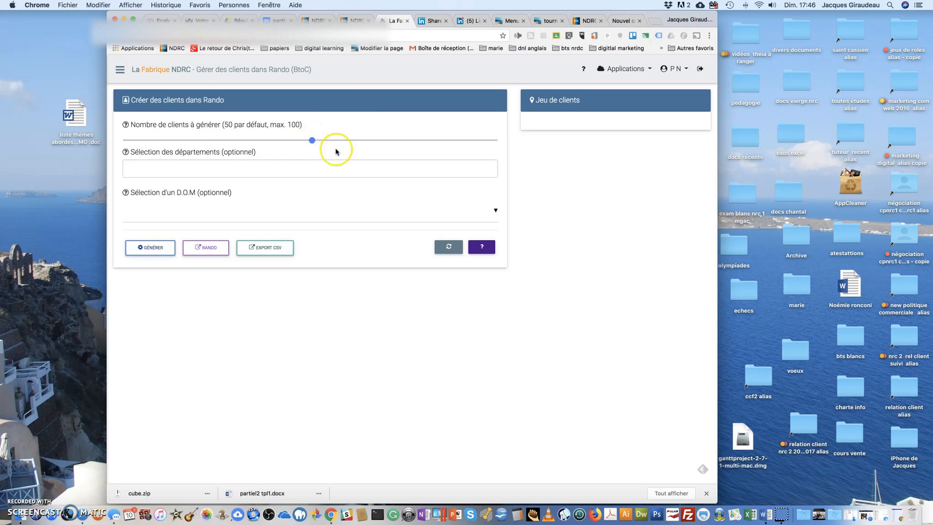
Examine the Buro and Déployer sections, and view the WordPress deployment page.
left_click(119, 70)
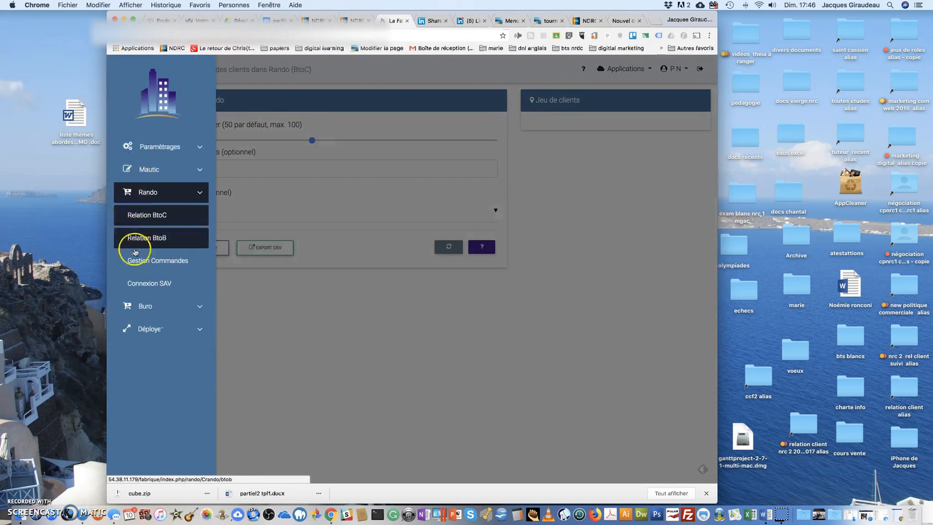
left_click(187, 309)
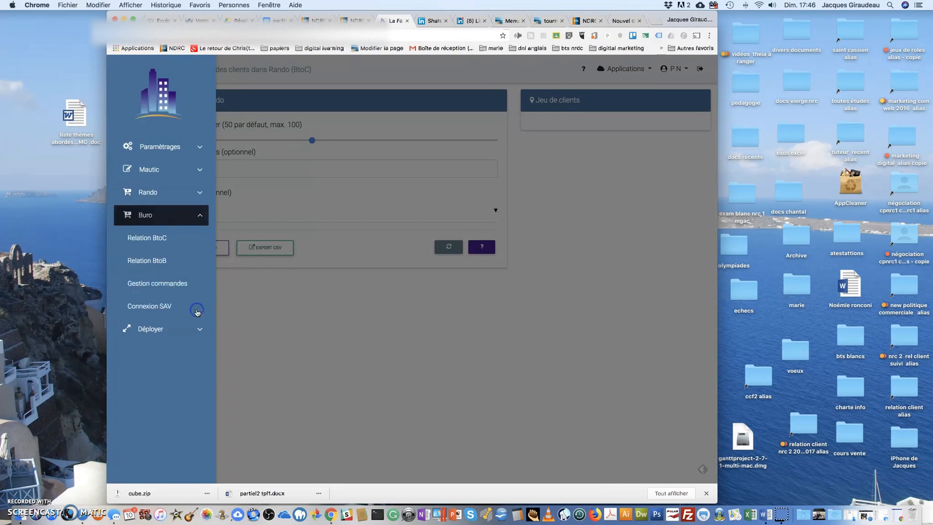
left_click(195, 215)
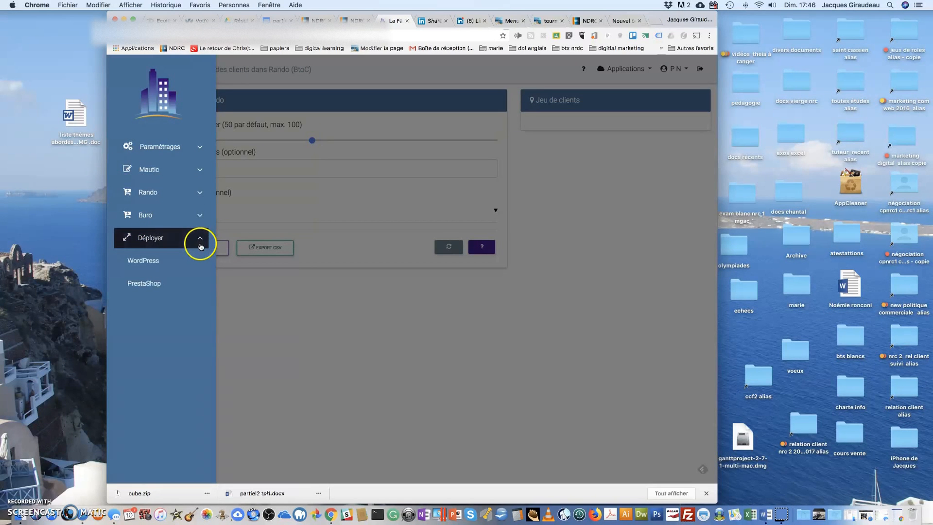
left_click(155, 270)
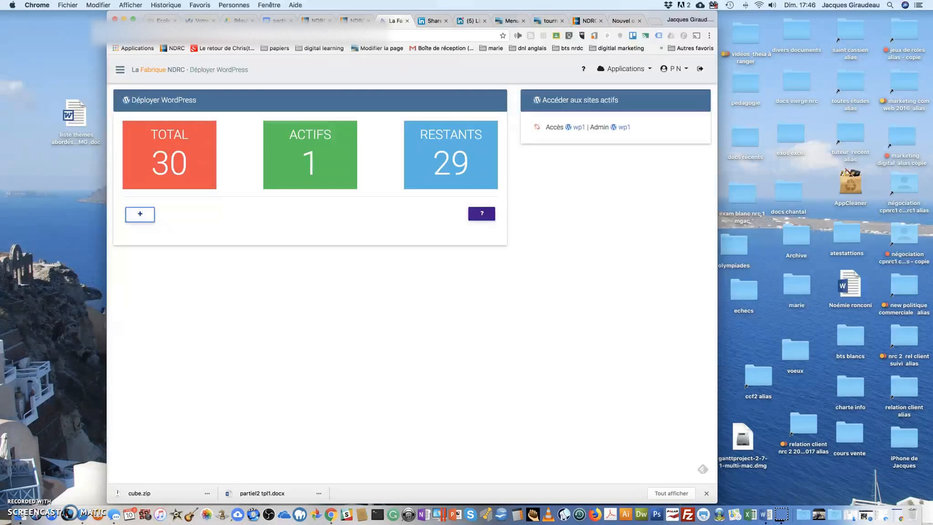
Return to the Rando client page, and examine the Paramètrages entries and the list of available applications.
left_click(117, 36)
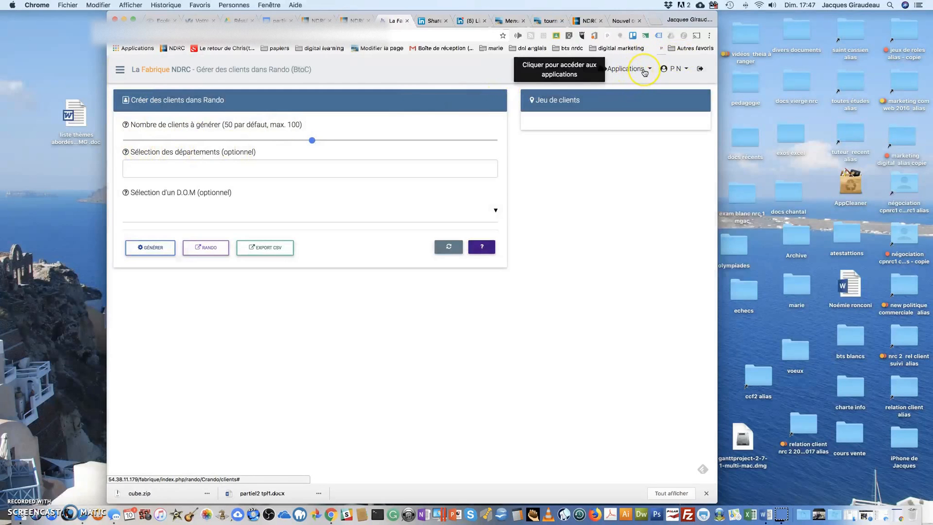
left_click(169, 61)
left_click(121, 72)
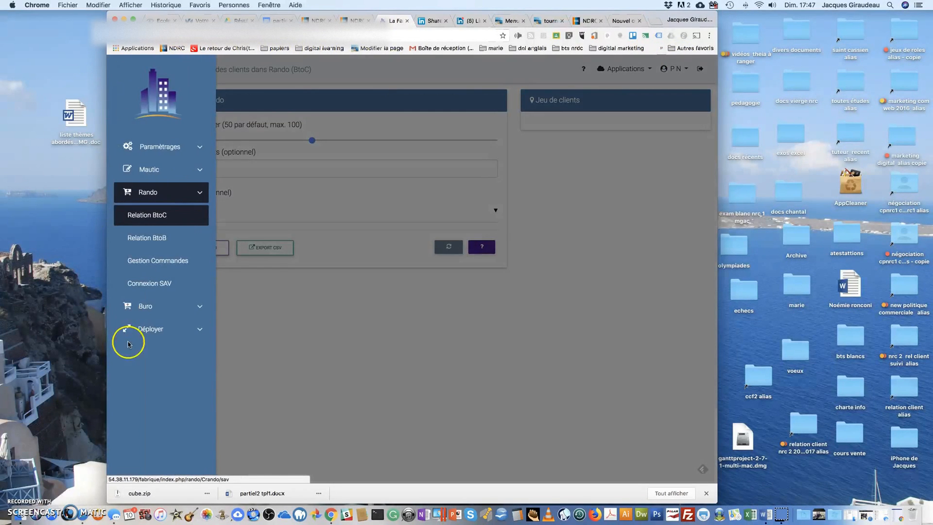
left_click(168, 149)
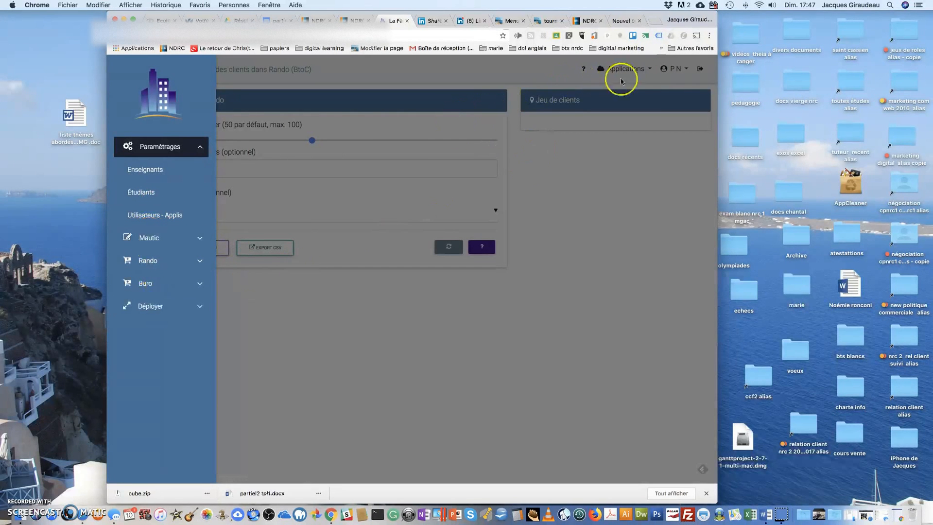
left_click(640, 72)
left_click(640, 72)
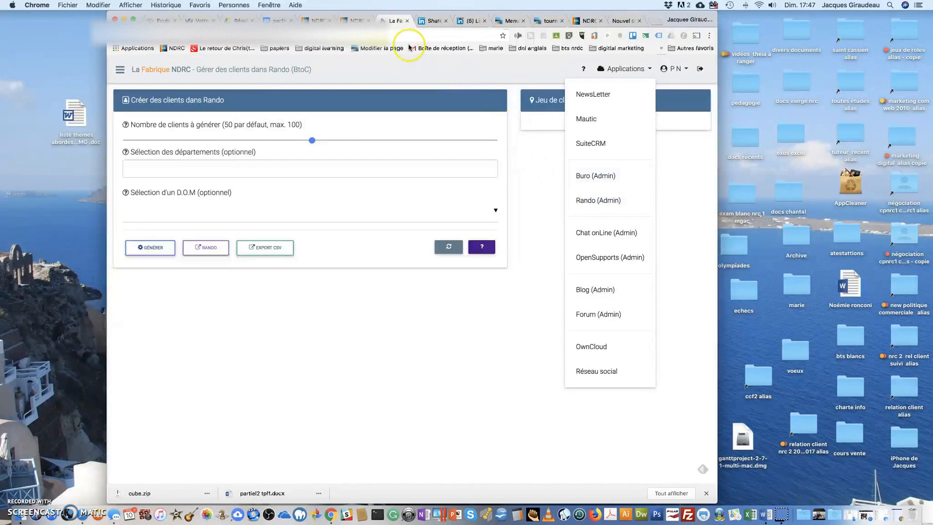
View the Métier category on the BTS N.D.R.C portal, and compare its business applications with La Fabrique's application list.
left_click(356, 20)
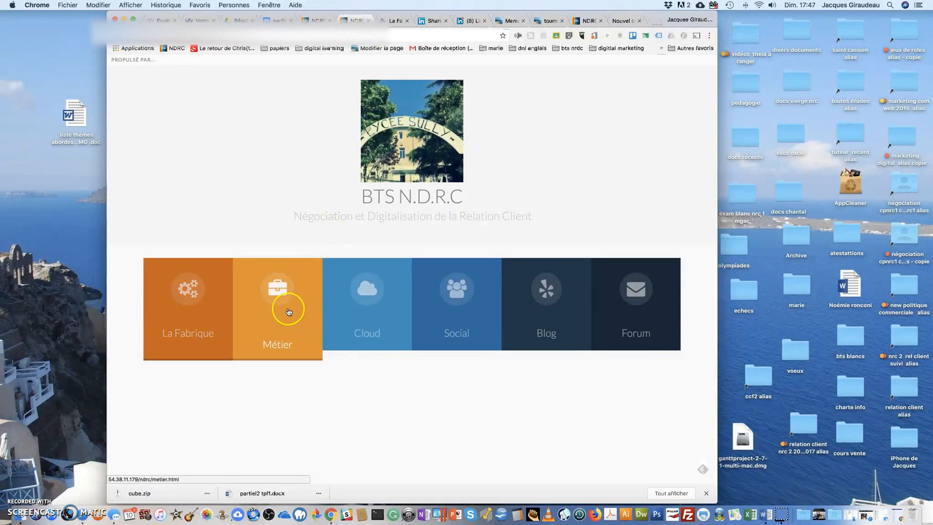
left_click(277, 298)
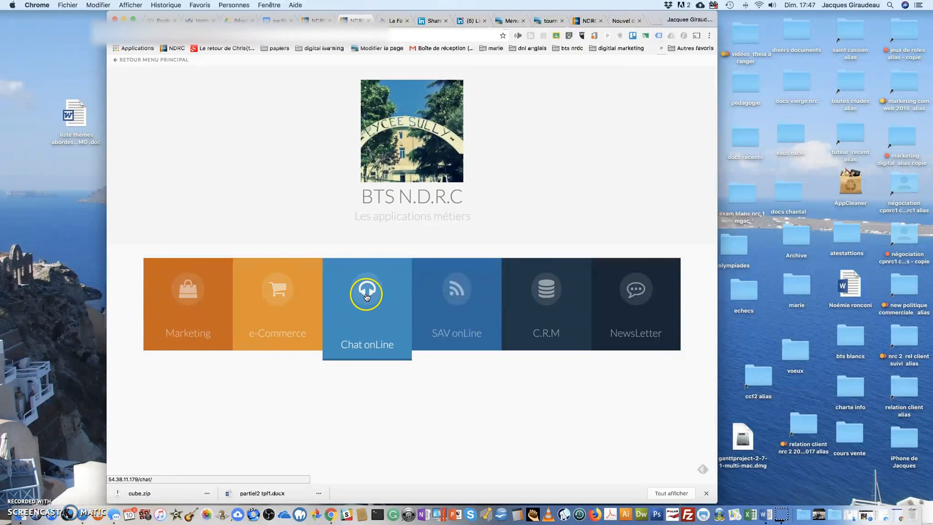
left_click(454, 302)
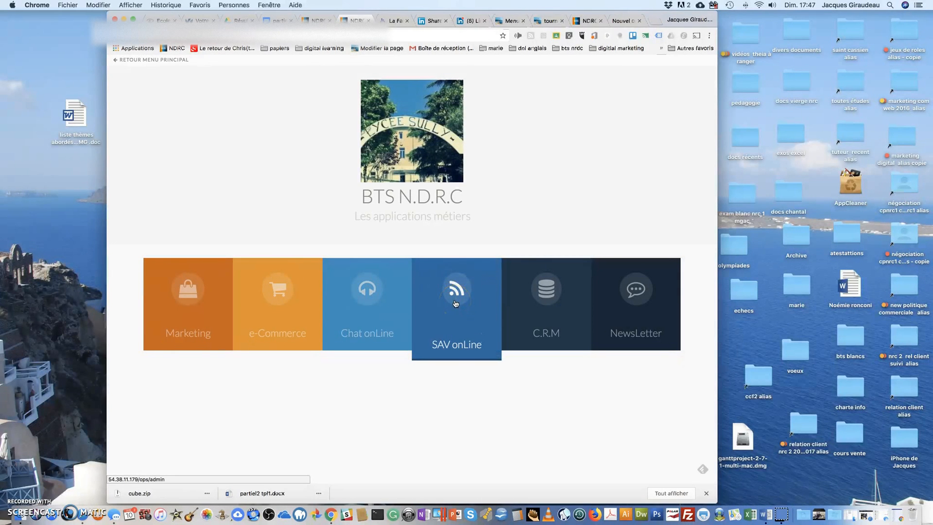
left_click(552, 301)
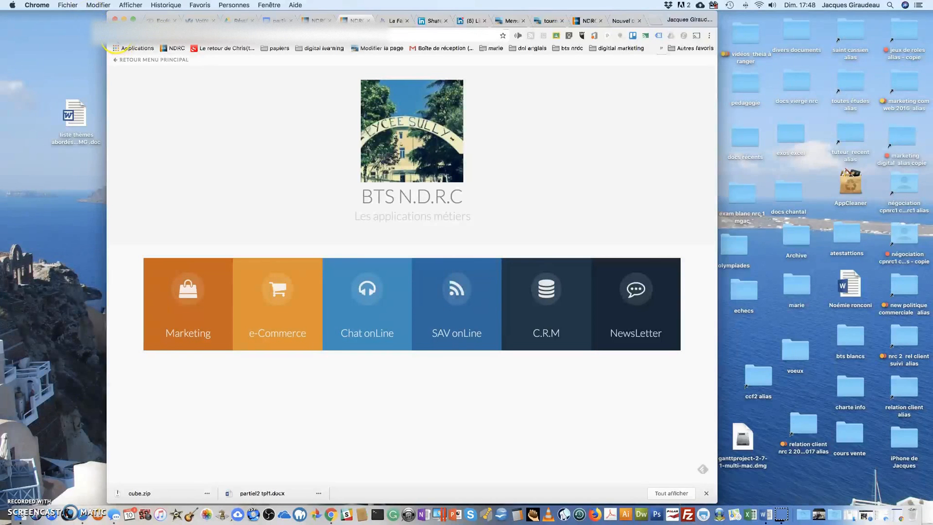
left_click(392, 21)
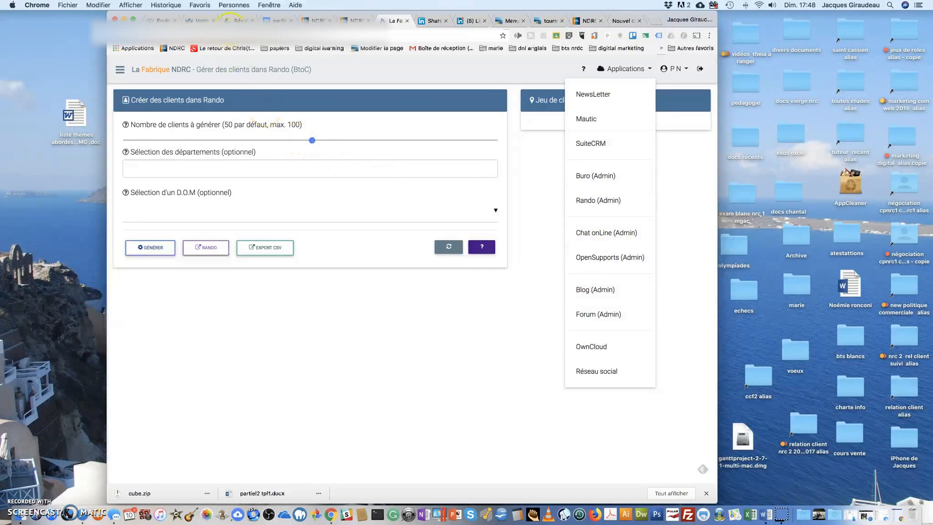
left_click(352, 19)
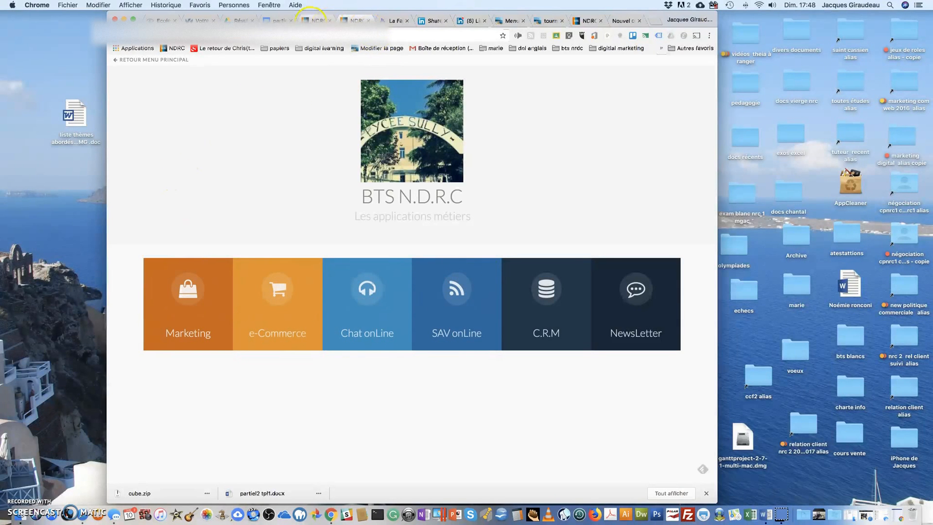
Return to La Fabrique and open the Enseignants management page under Paramètrages.
left_click(396, 20)
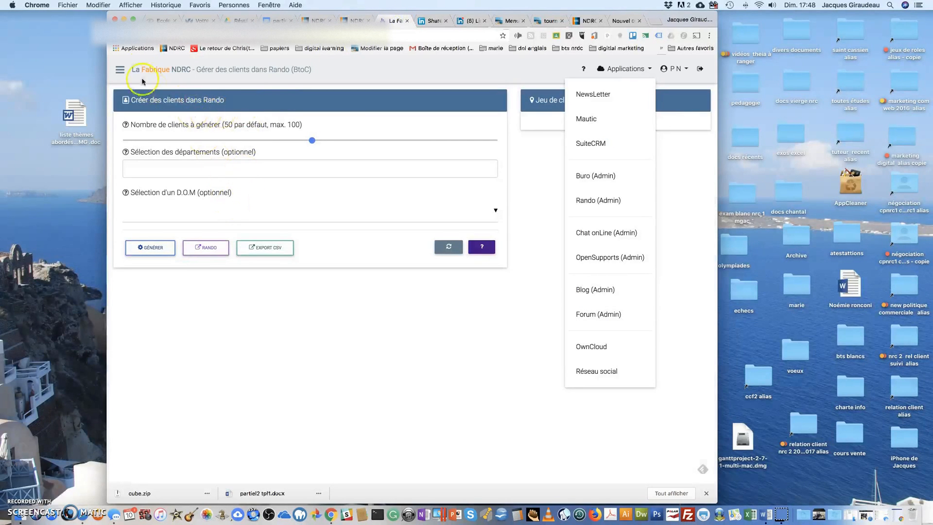
left_click(120, 73)
left_click(133, 176)
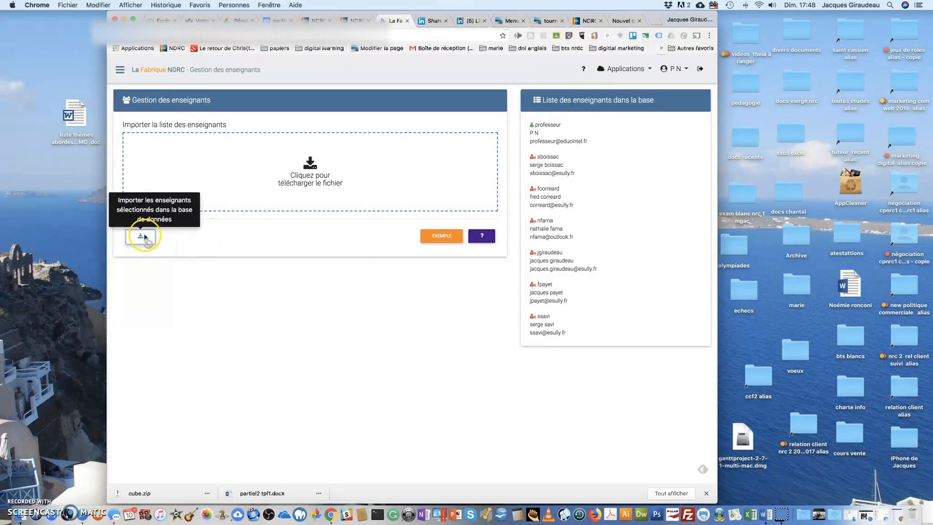
Download the example teacher import file enseignants_exemples.csv and save it to the Bureau folder.
left_click(439, 238)
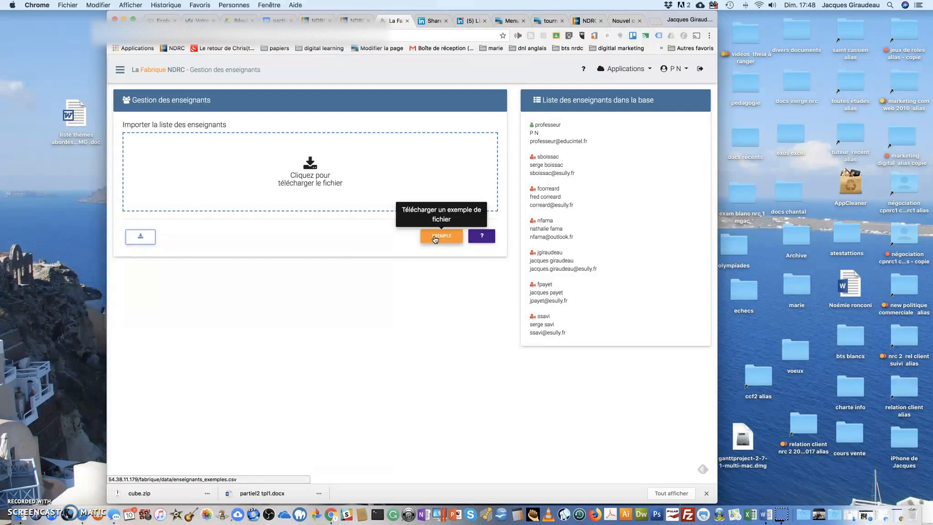
left_click(434, 239)
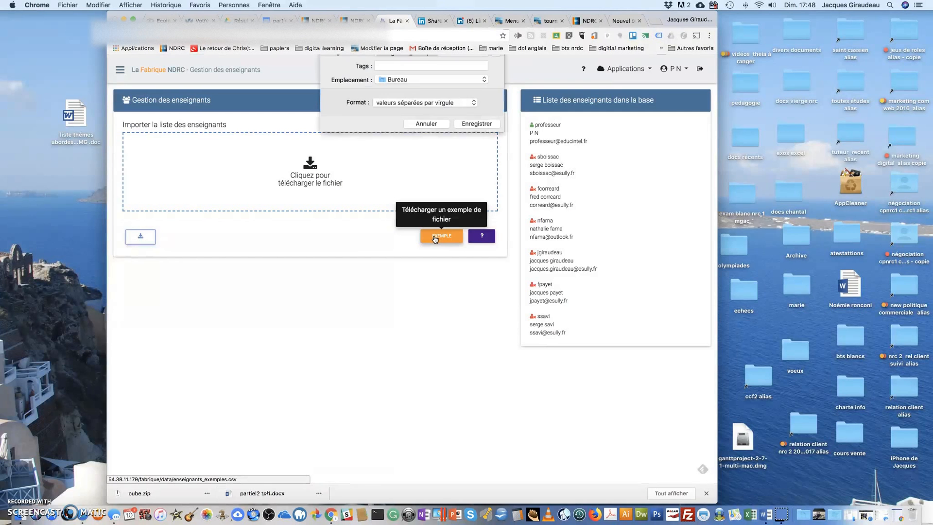
left_click(469, 141)
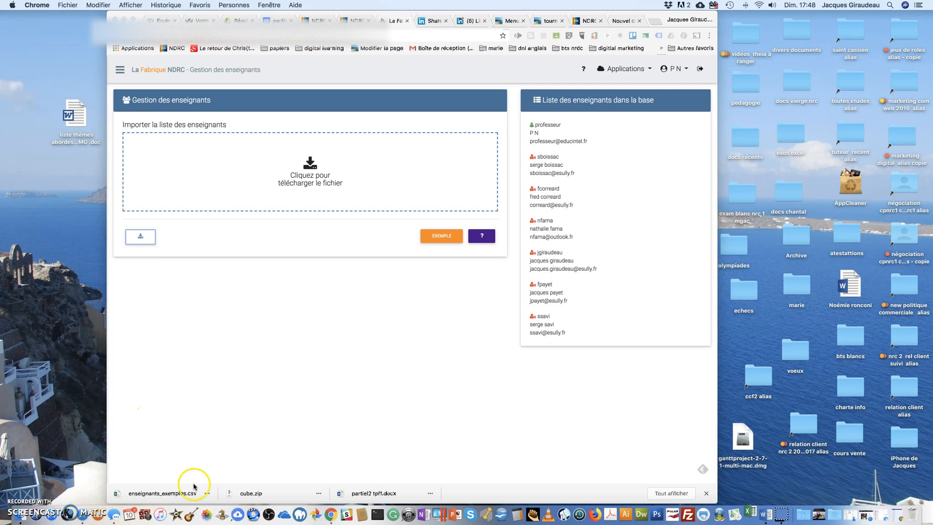
Try to open the downloaded enseignants_exemples.csv, and select the file on the desktop with the browser window minimized.
left_click(168, 494)
left_click(152, 494)
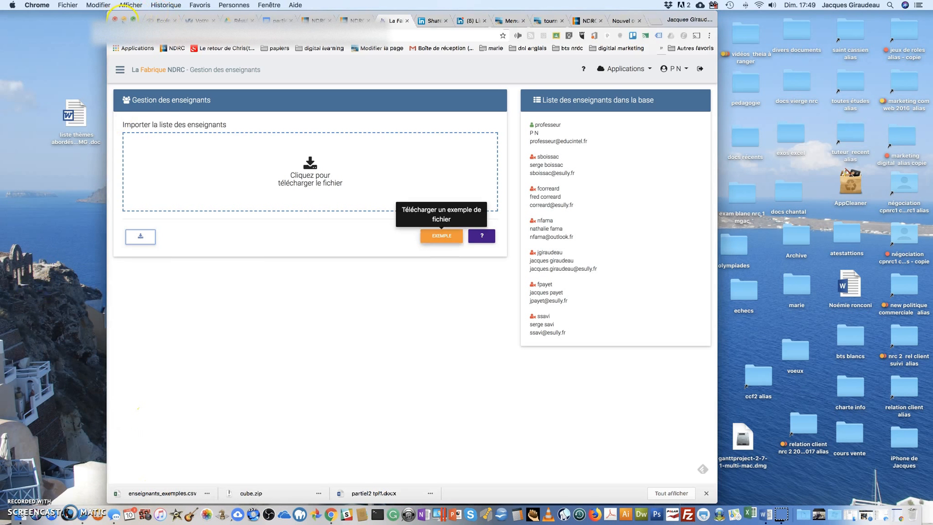
left_click(123, 19)
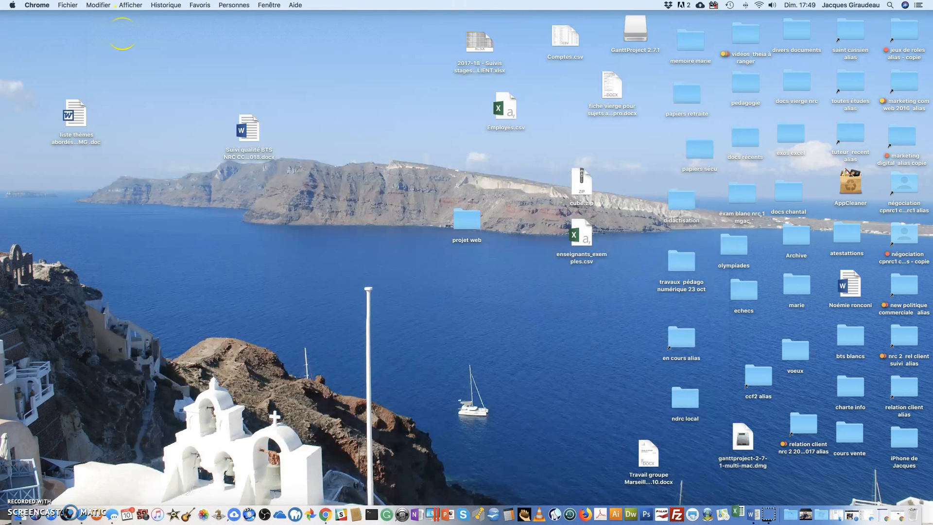
left_click(582, 238)
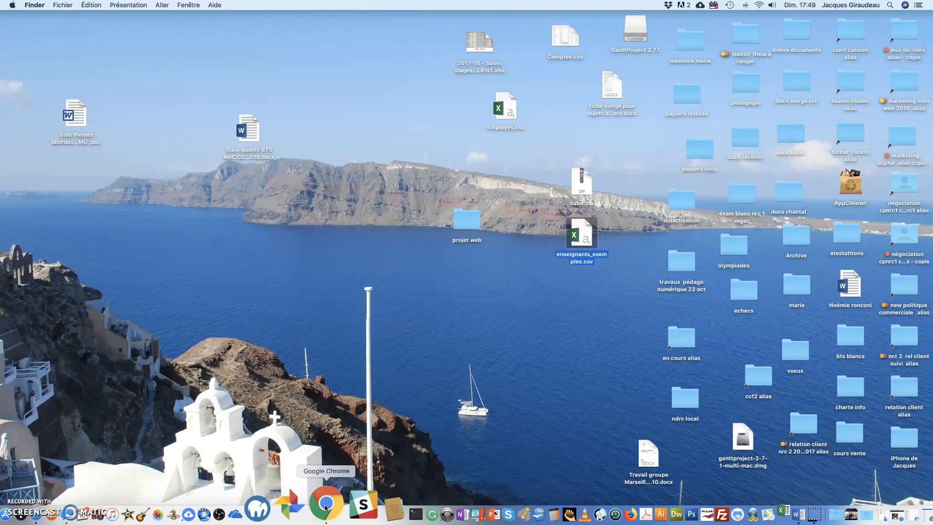
Bring the browser window with La Fabrique back up and reposition it over the desktop.
left_click(325, 507)
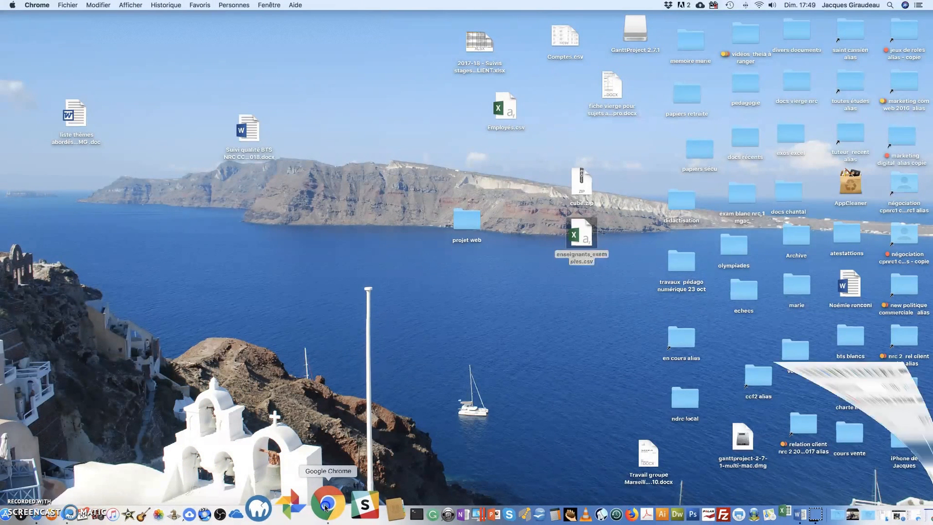
left_click(235, 329)
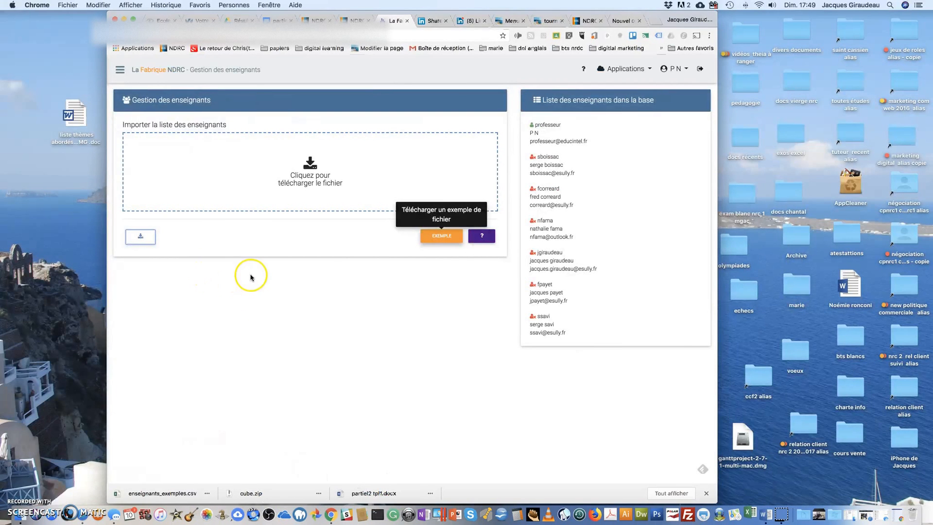
left_click_drag(234, 13, 95, 12)
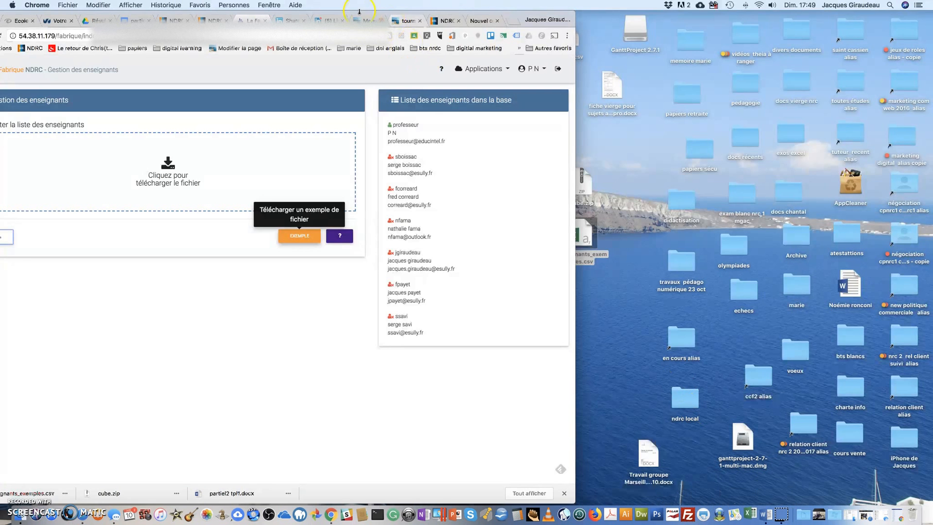
left_click_drag(335, 15, 567, 8)
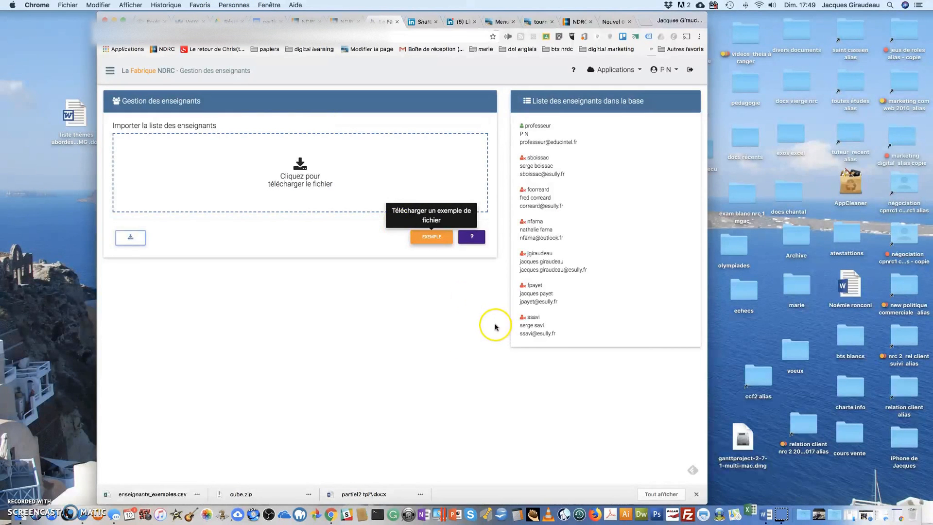
Launch Microsoft Excel and restore the minimized La Fabrique browser window.
left_click(751, 514)
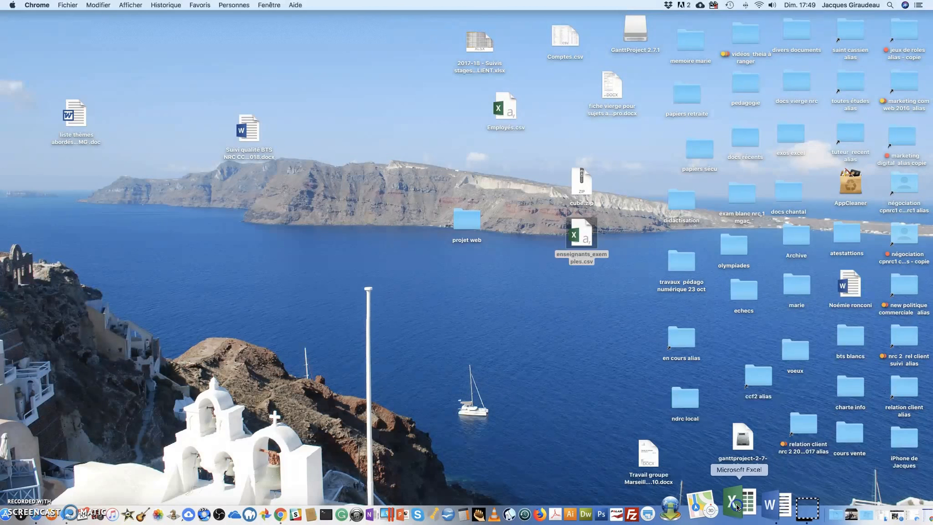
left_click(911, 516)
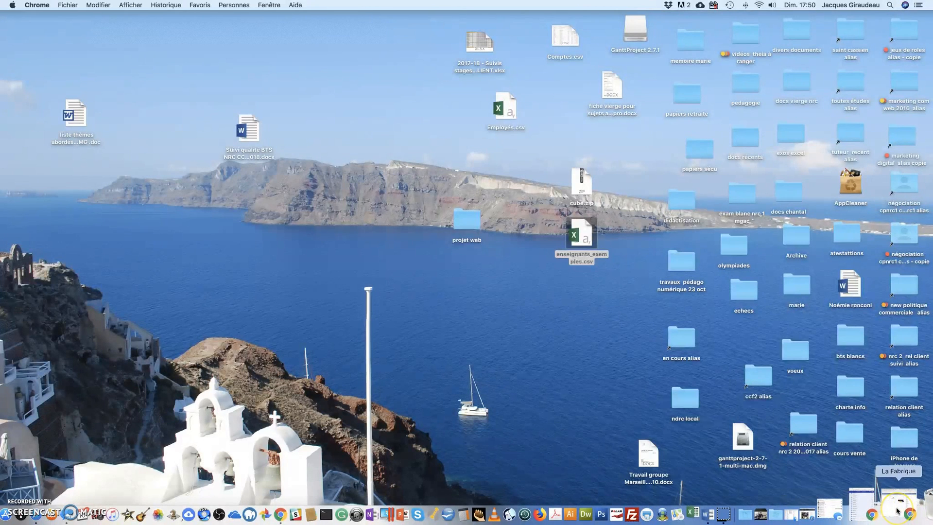
left_click(897, 510)
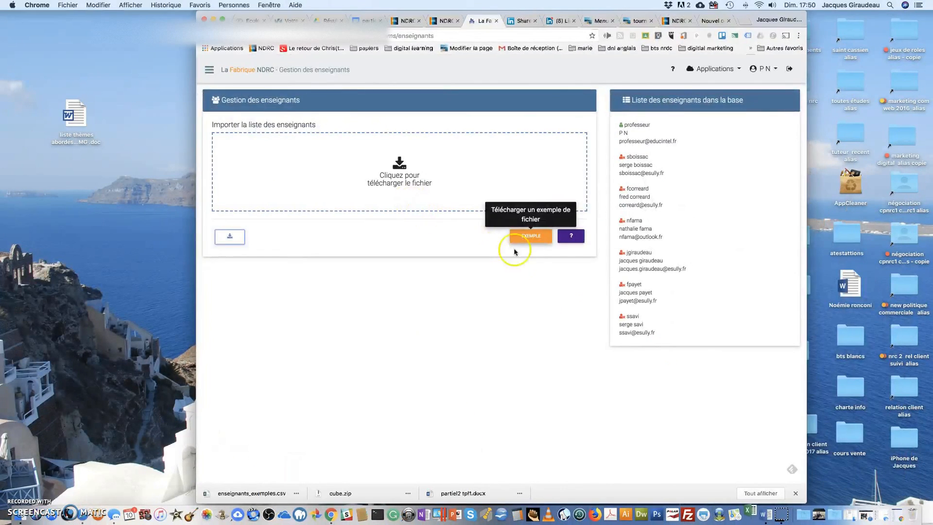
Load enseignants_exemples.csv from the Bureau folder into the teacher list import area.
left_click(230, 238)
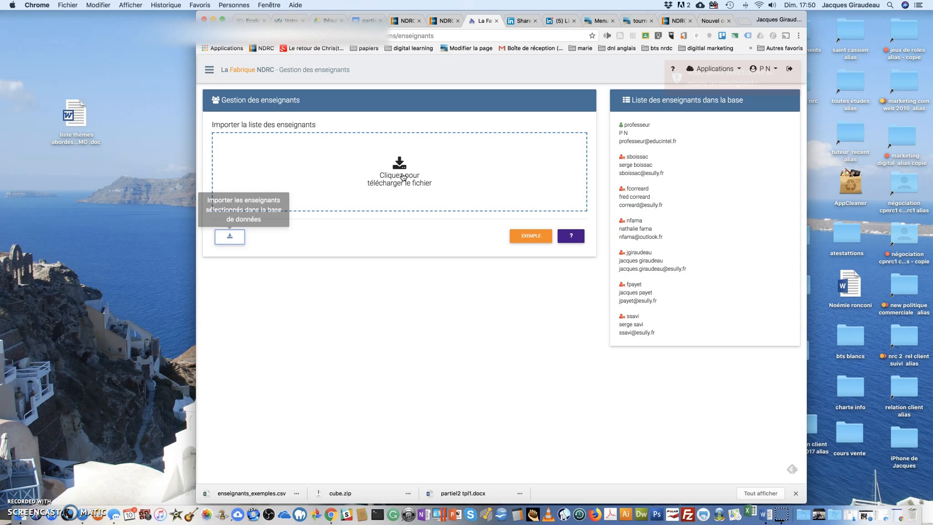
left_click(403, 177)
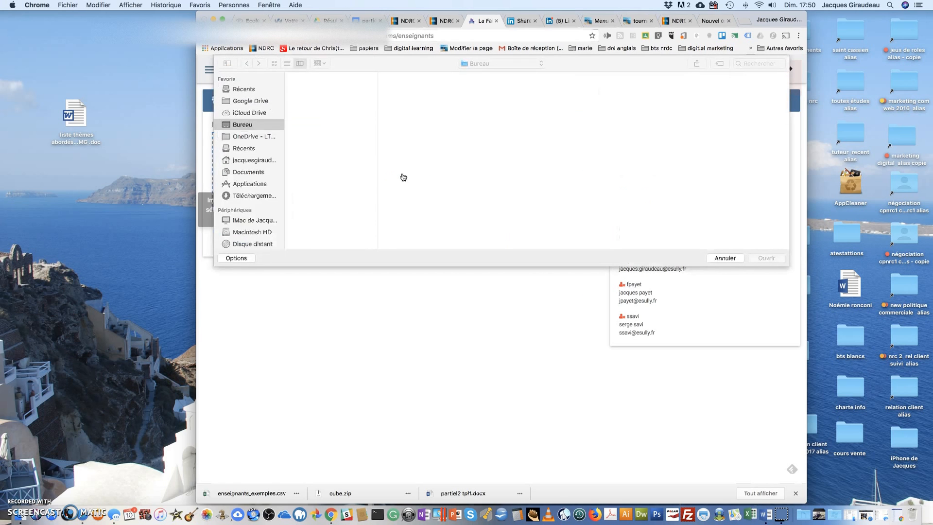
left_click(442, 197)
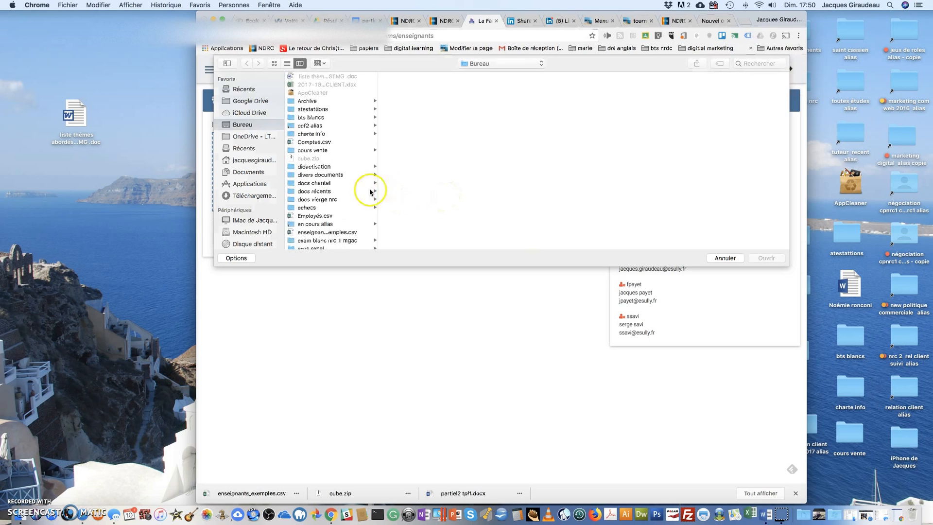
scroll(302, 158, "down", 3)
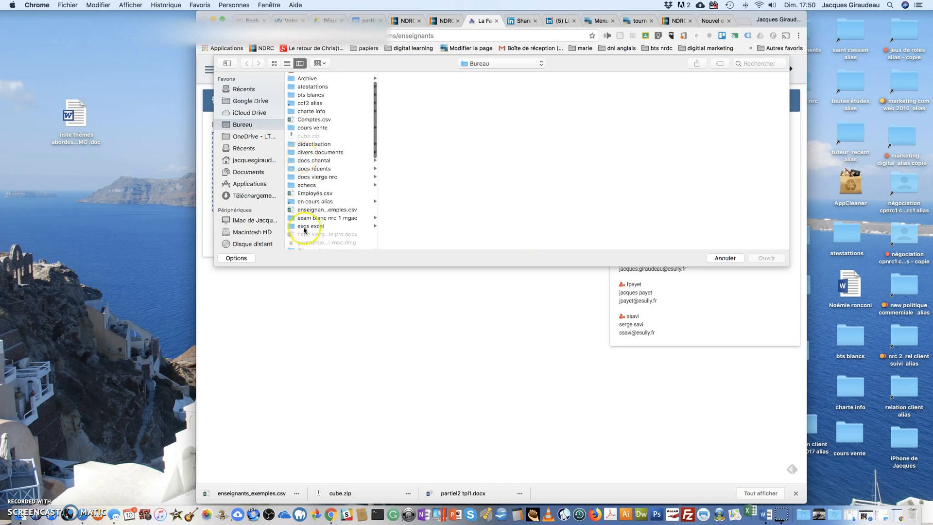
left_click(295, 210)
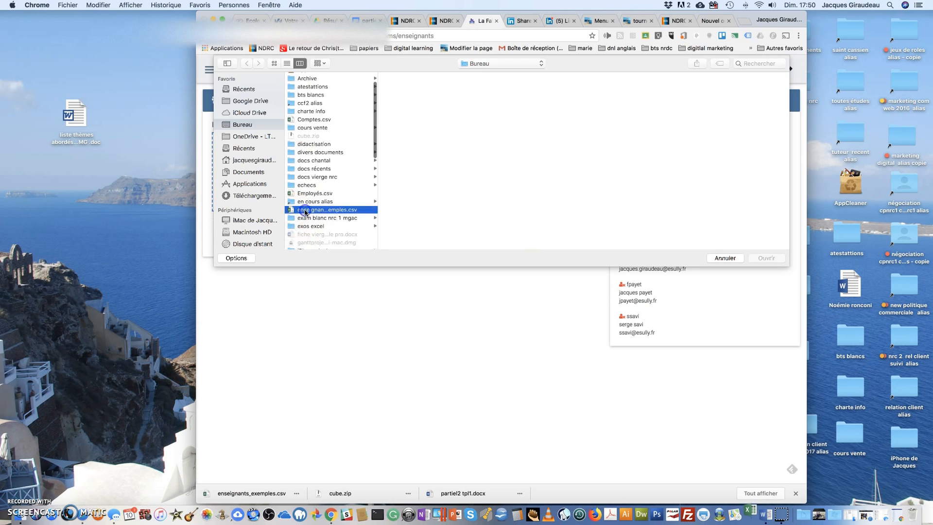
double_click(305, 210)
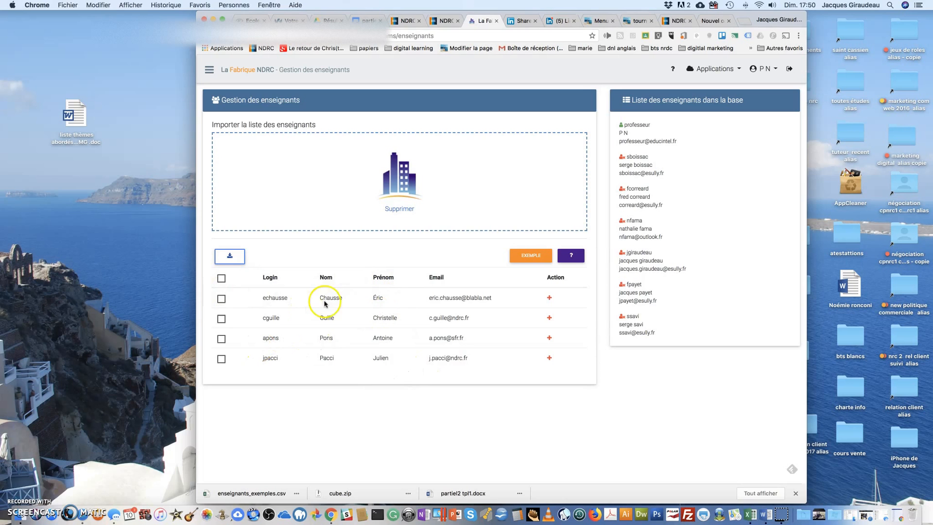
Select the first two teachers in the loaded list for import into the database.
left_click(221, 299)
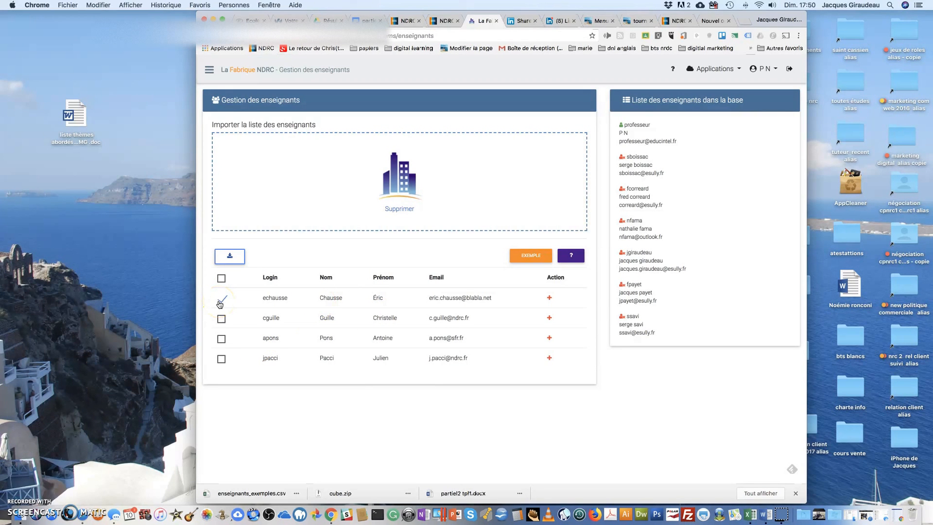
left_click(222, 318)
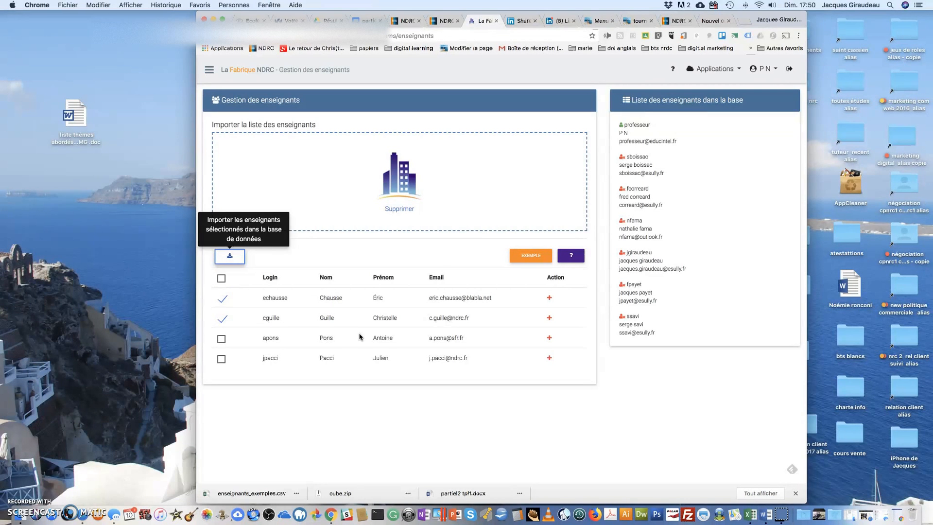
left_click(229, 259)
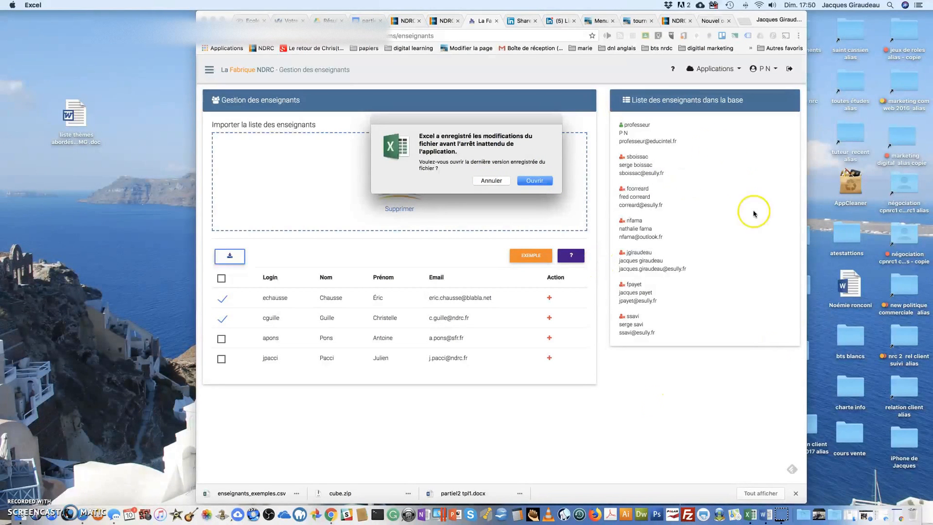
Decline Excel's recovered file version, dismiss the workbook gallery, and open enseignants_exemples.csv from the desktop.
left_click(489, 181)
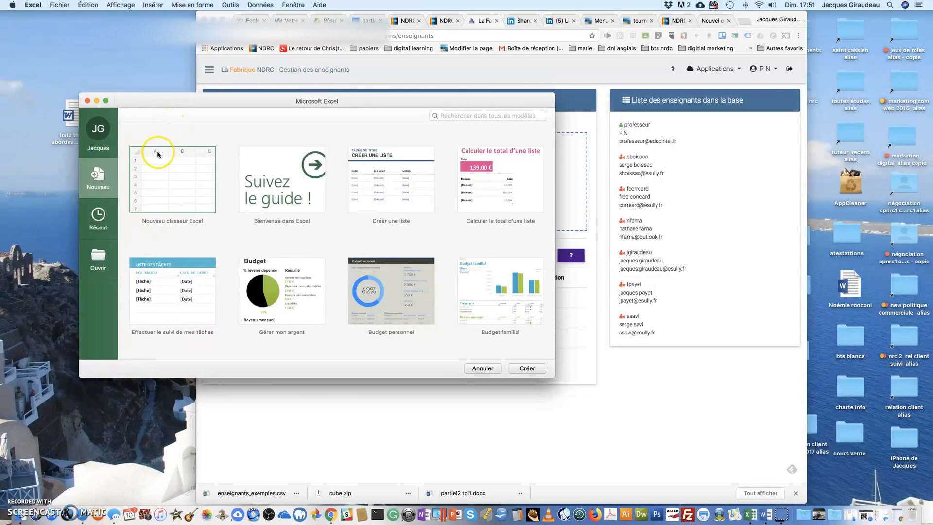
left_click(61, 5)
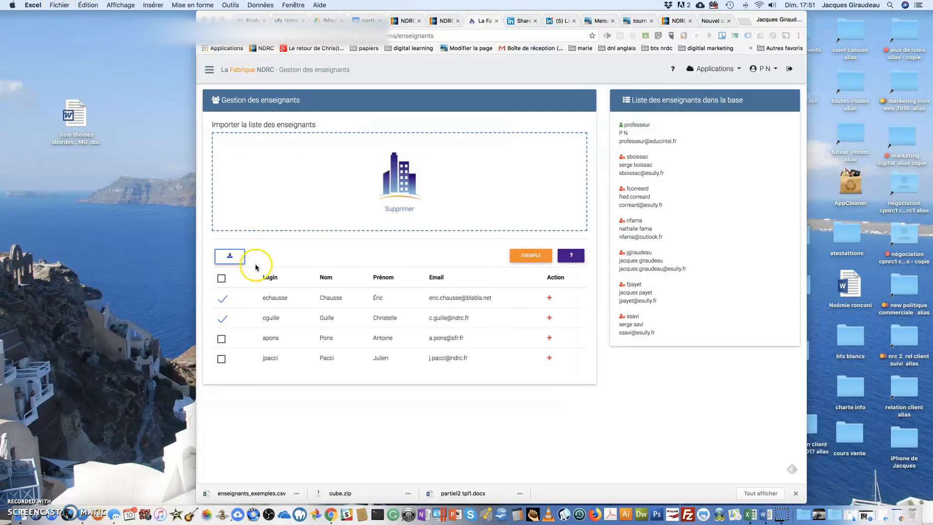
left_click(213, 20)
left_click(572, 238)
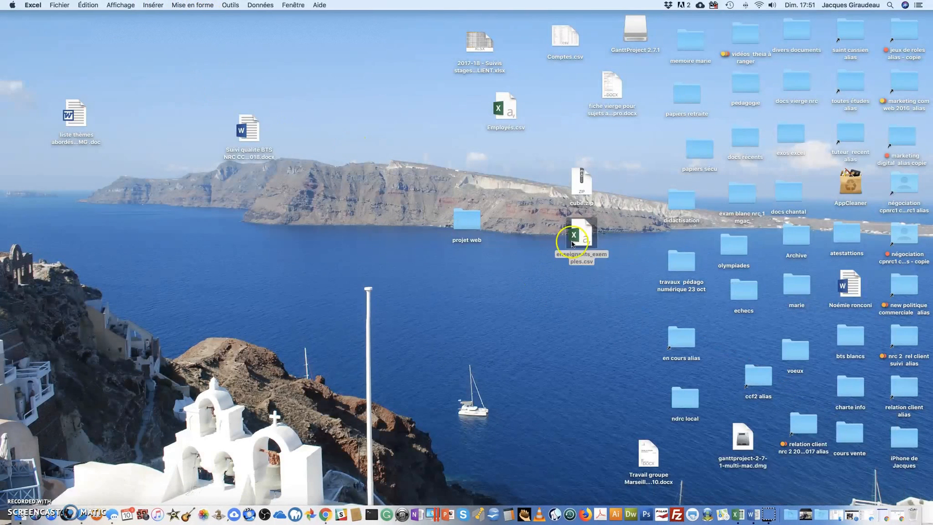
left_click(586, 233)
double_click(586, 234)
Restore the La Fabrique window, examine the column layout of enseignants_exemples.csv in Excel, and close the workbook.
left_click(896, 509)
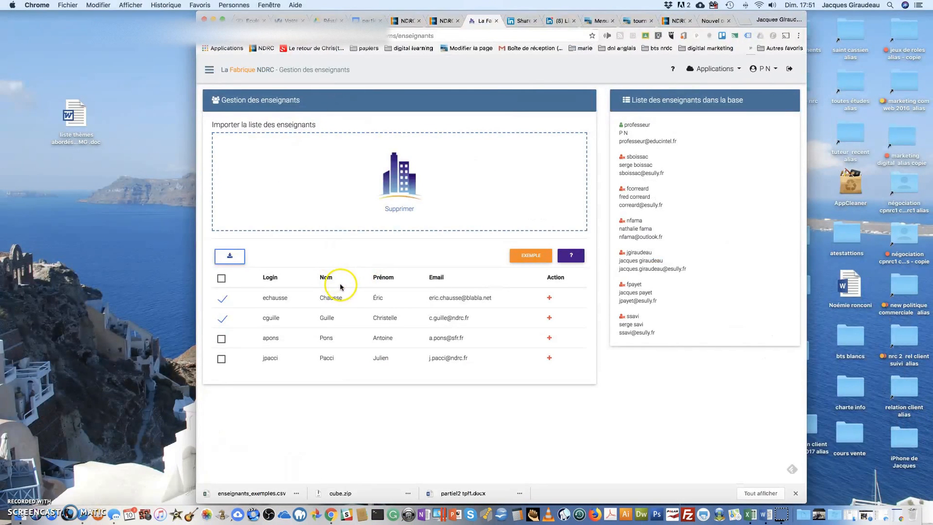
left_click(53, 231)
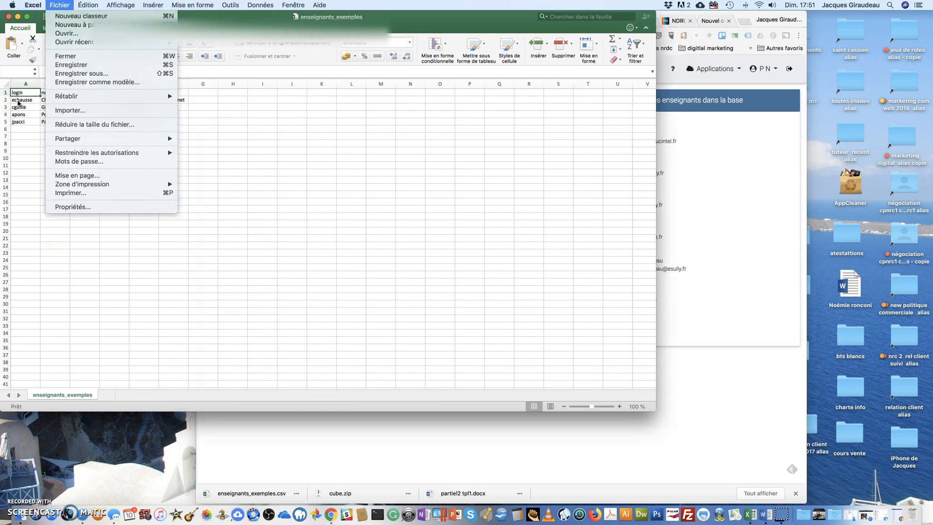
left_click(78, 96)
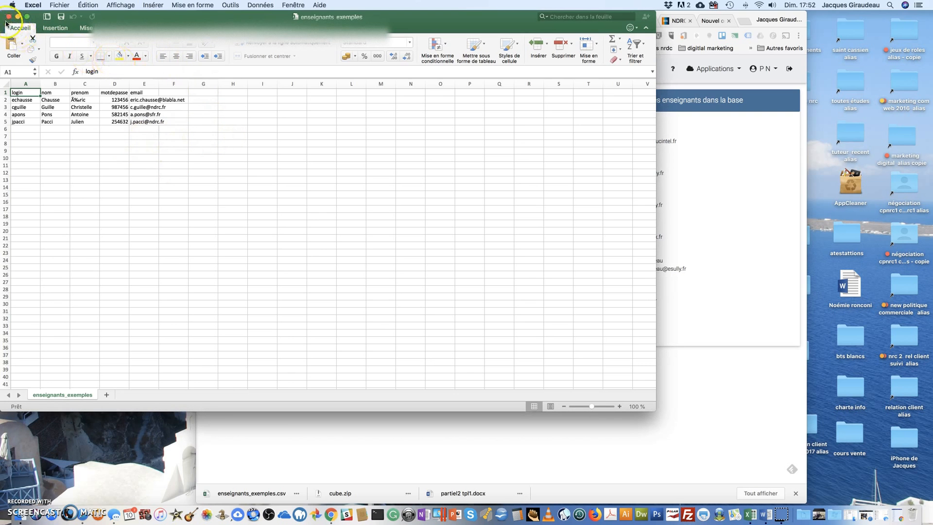
key("Down")
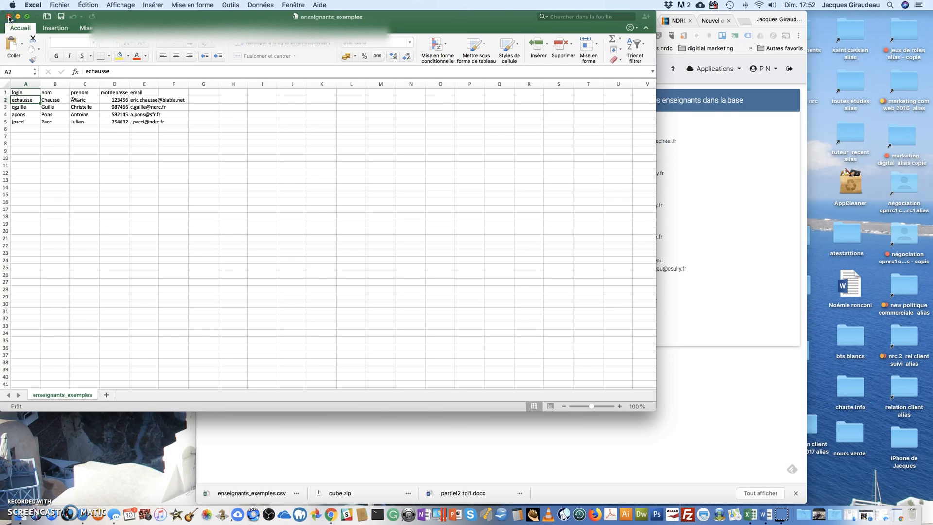
left_click(8, 17)
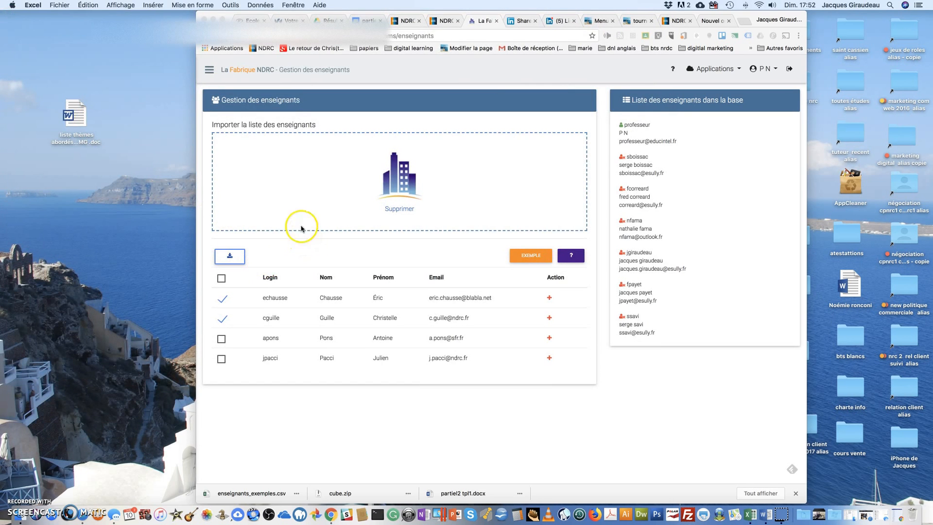
Open the Étudiants management page under Paramètrages and view its import file chooser without loading a file.
left_click(207, 75)
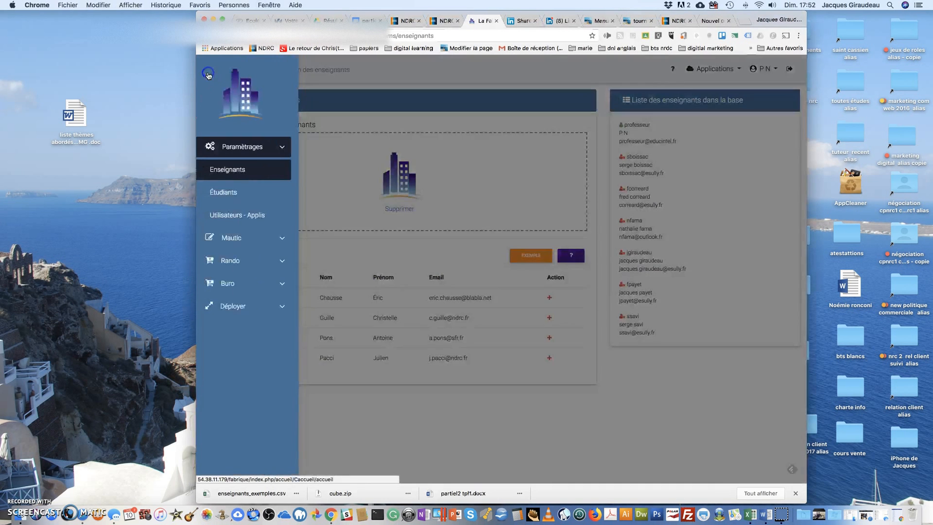
left_click(231, 194)
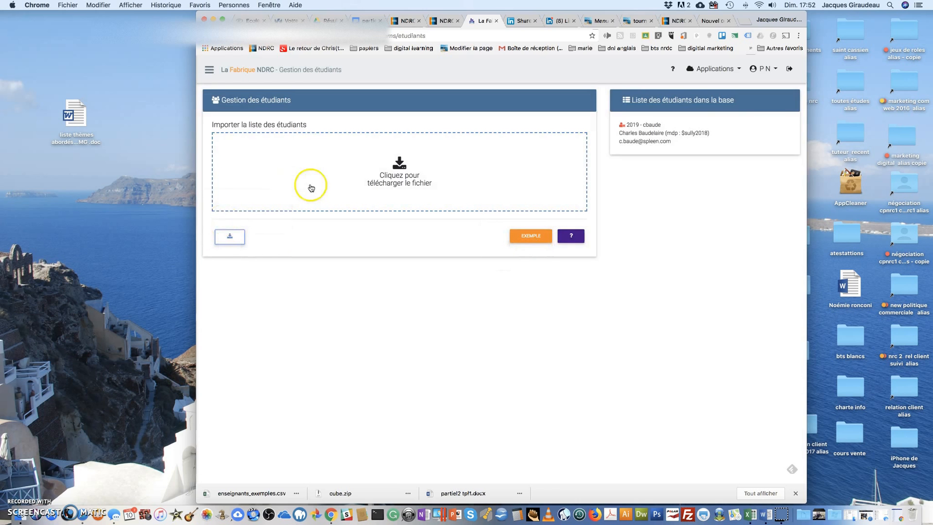
left_click(403, 174)
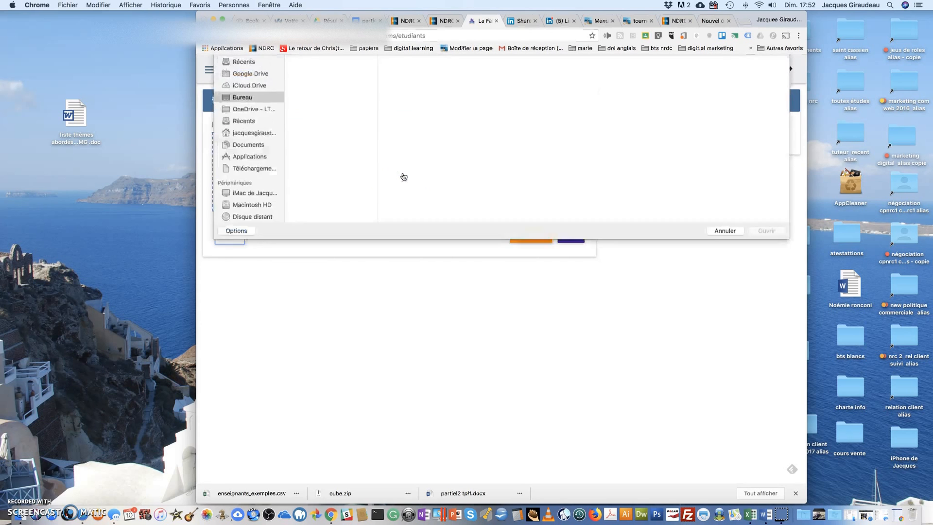
left_click(715, 261)
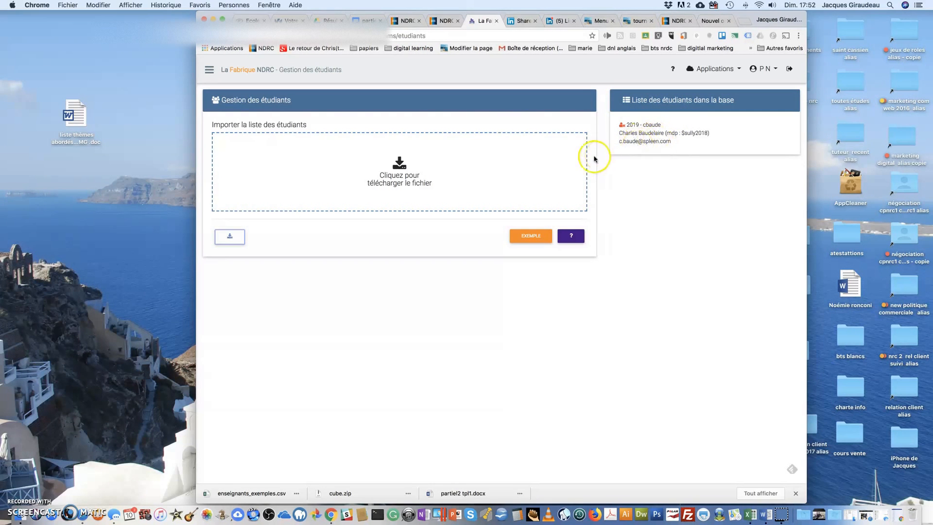
Open the Utilisateurs - Applis page, choose the Buro application, and select the listed student.
left_click(205, 70)
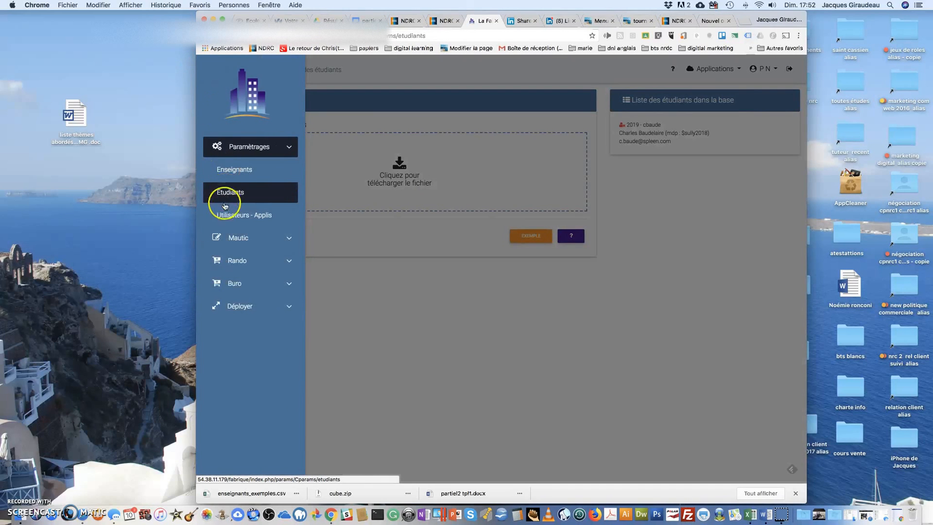
left_click(229, 221)
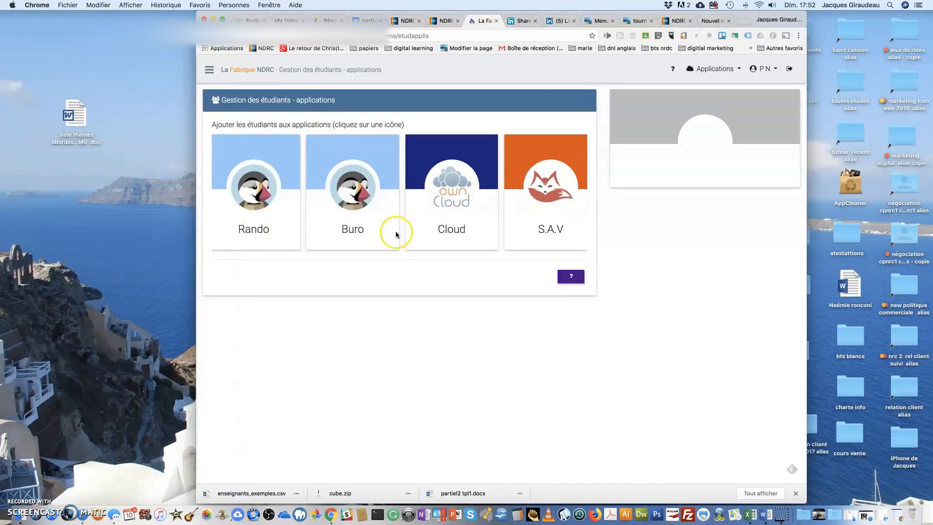
left_click(338, 199)
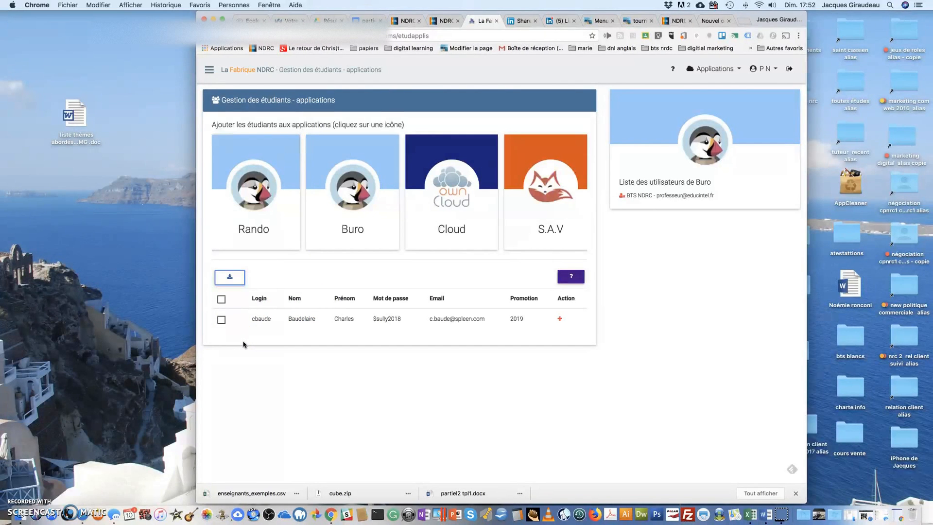
left_click(221, 320)
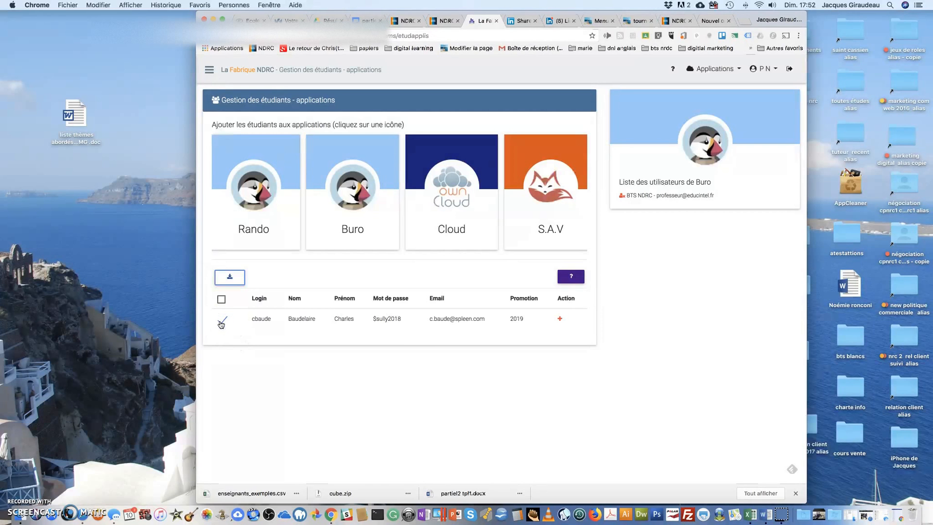